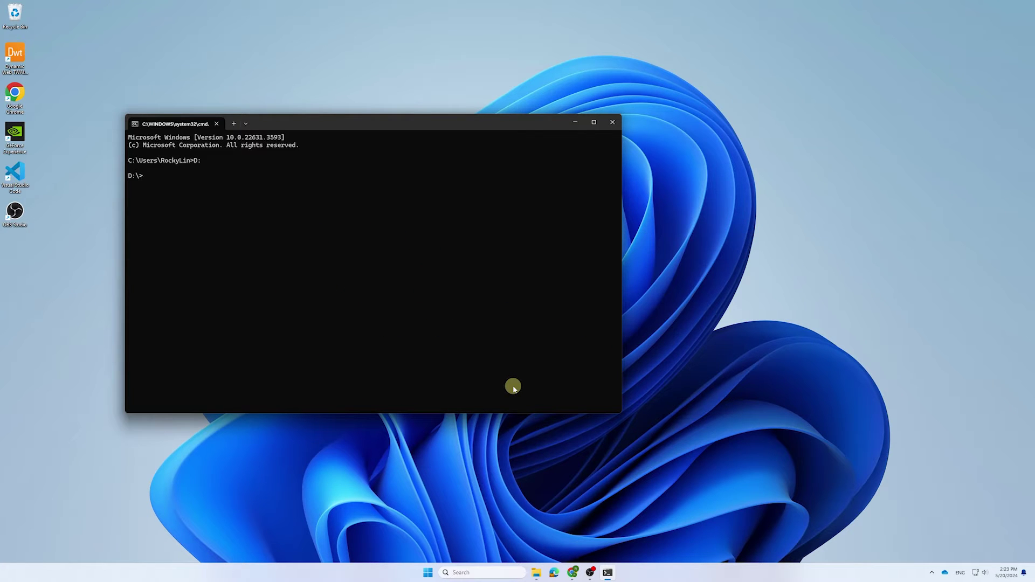
pyautogui.write('npx create-react-app dwt-react')
# Create the dwt-react app with create-react-app, enter D:\dwt-react, and yarn add dwt and ncp.
pyautogui.press('Return')
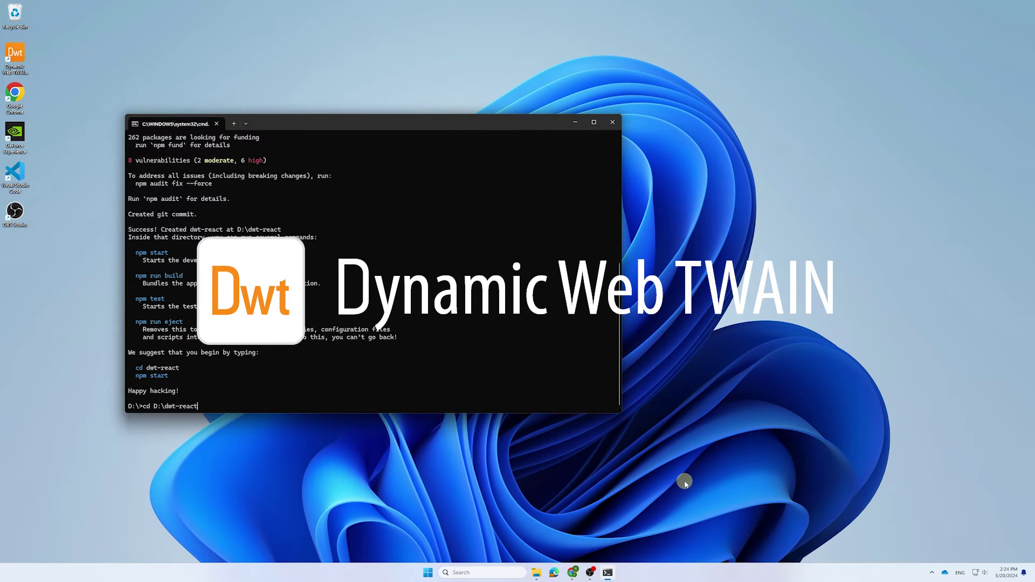
pyautogui.press('Return')
pyautogui.write('yarn add dwt')
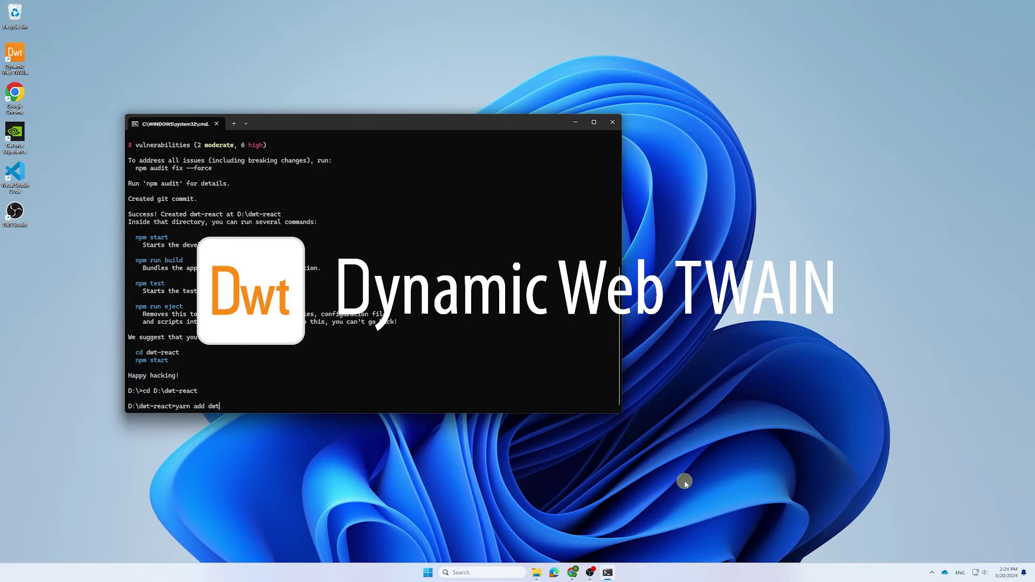
pyautogui.press('Return')
pyautogui.write('yarn add ncp')
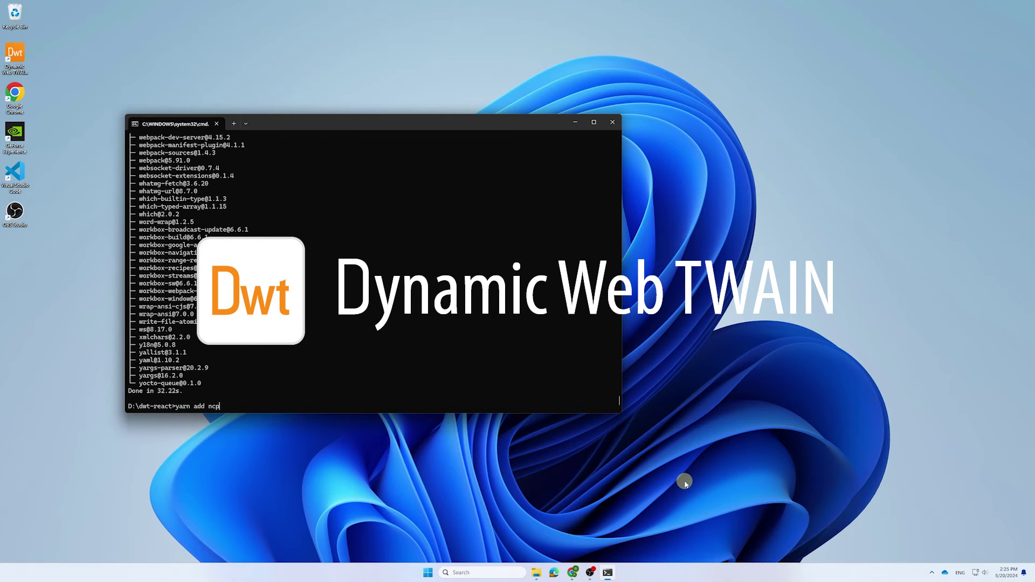
pyautogui.write('n add ncp')
pyautogui.press('Return')
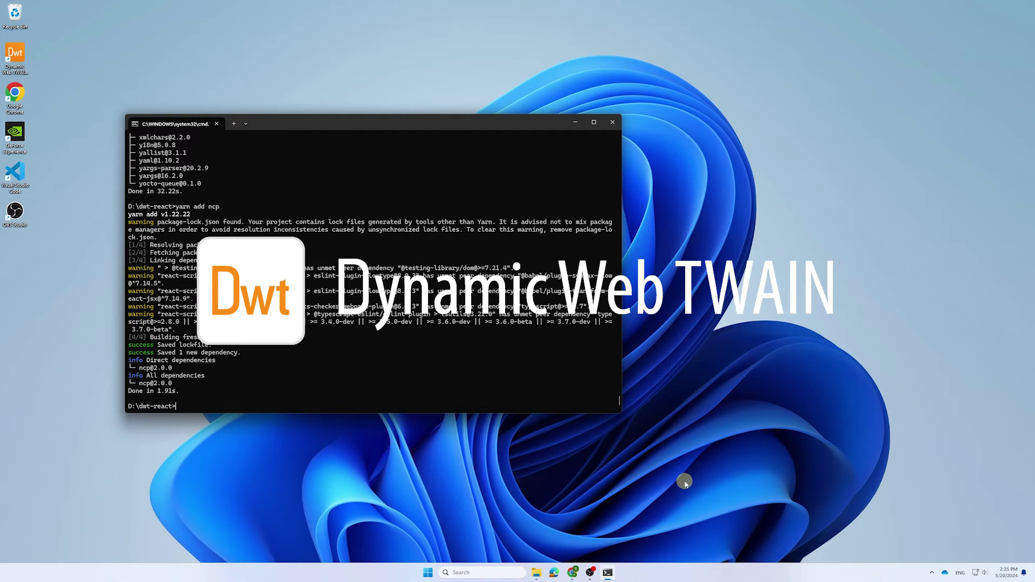
# Bring up the context menu for package.json in the dwt-react folder in File Explorer.
pyautogui.click(537, 573)
pyautogui.click(490, 270)
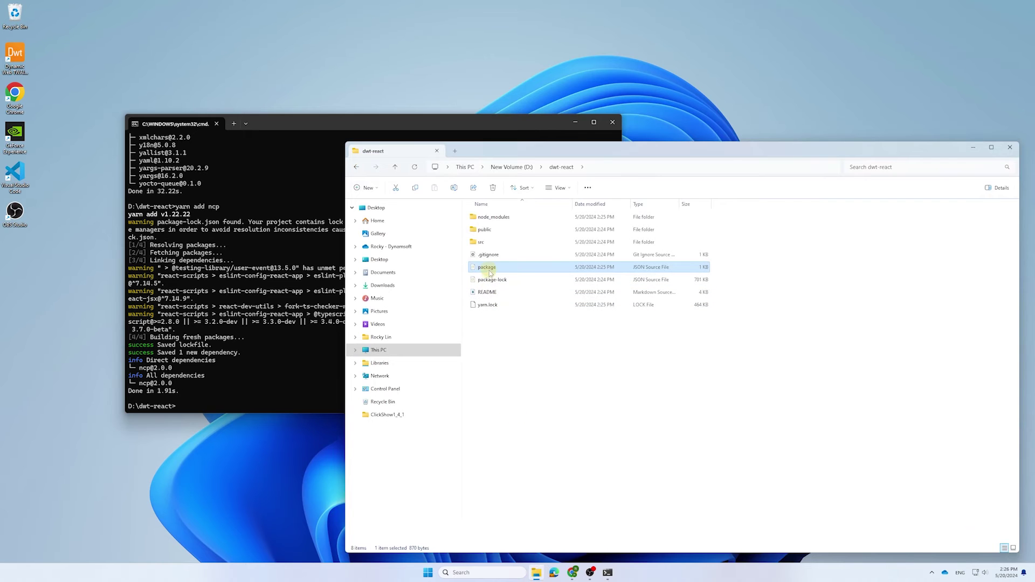
pyautogui.rightClick(489, 268)
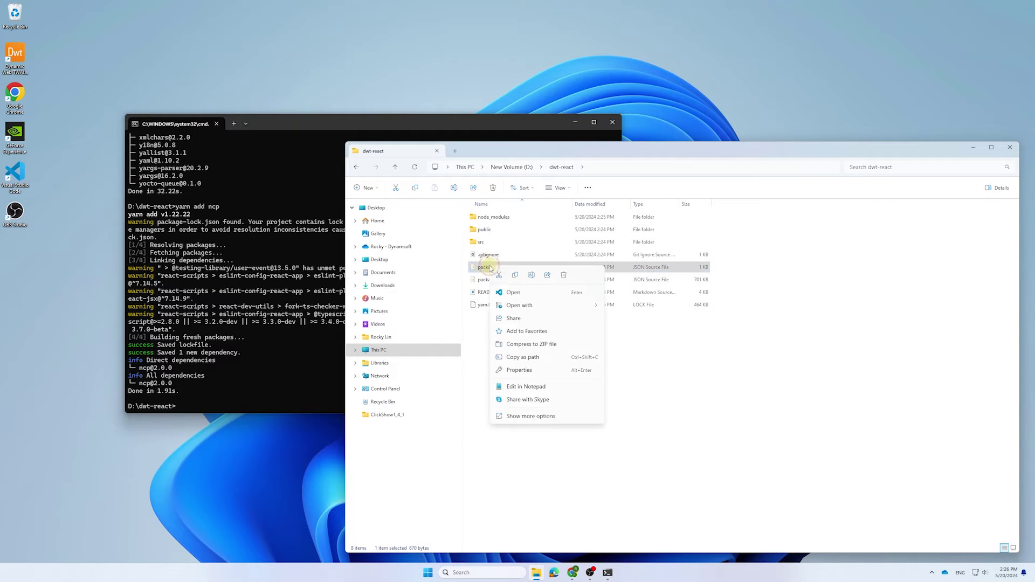
# Replace package.json's scripts block with ncp-based start, build and test scripts.
pyautogui.click(534, 290)
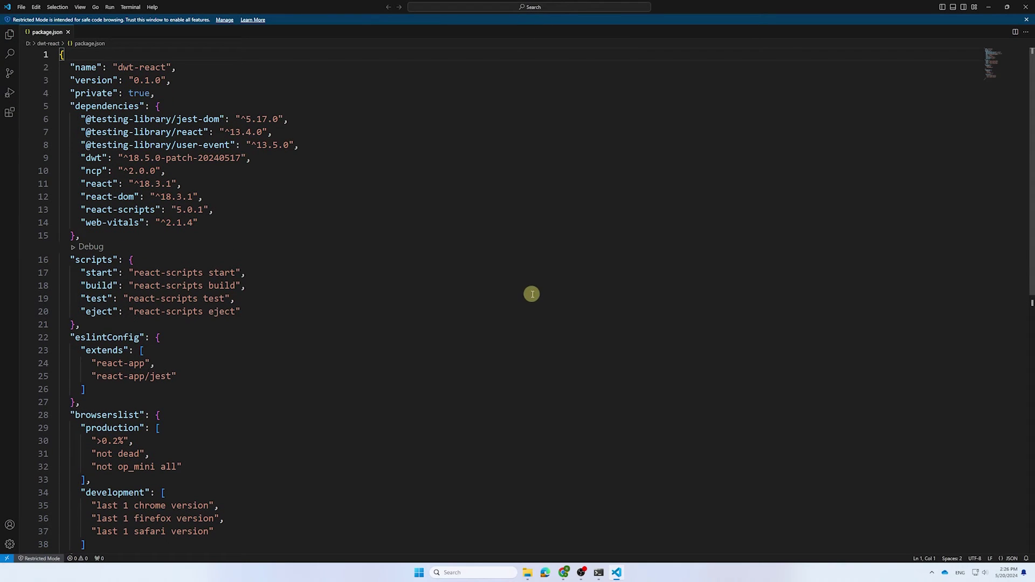
pyautogui.click(90, 326)
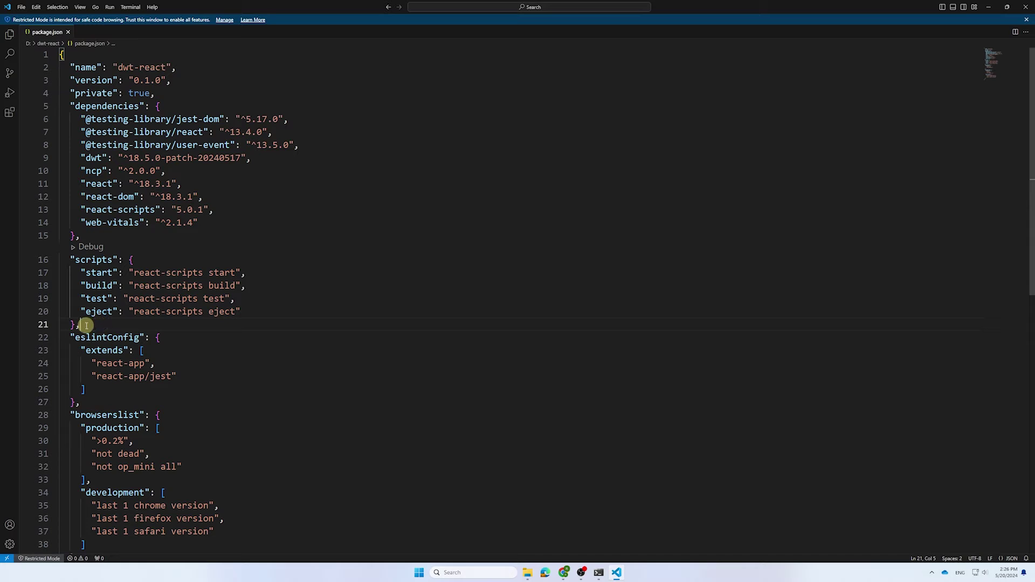
pyautogui.moveTo(86, 325); pyautogui.dragTo(70, 260)
pyautogui.write('"scripts": {     "start": "ncp node_modules/dwt/dist public/dwt-resources && react-scripts start",     "build": "react-scripts build && ncp node_modules/dwt/dist build/dwt-resources",     "test": "ncp node_modules/dwt/dist public/dwt-resources && react-scripts test",     "eject": "react-scripts eject" },')
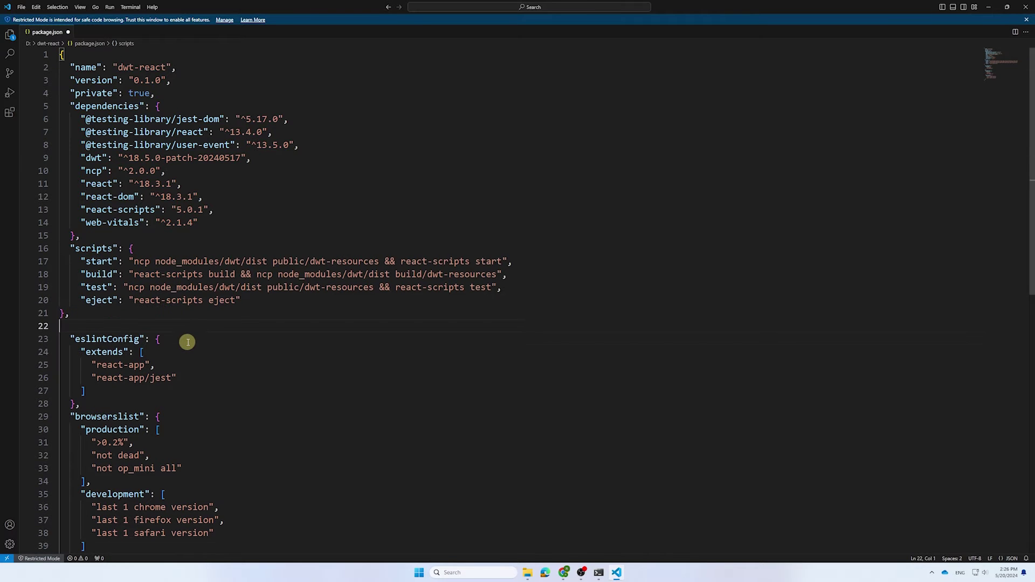
pyautogui.press('BackSpace')
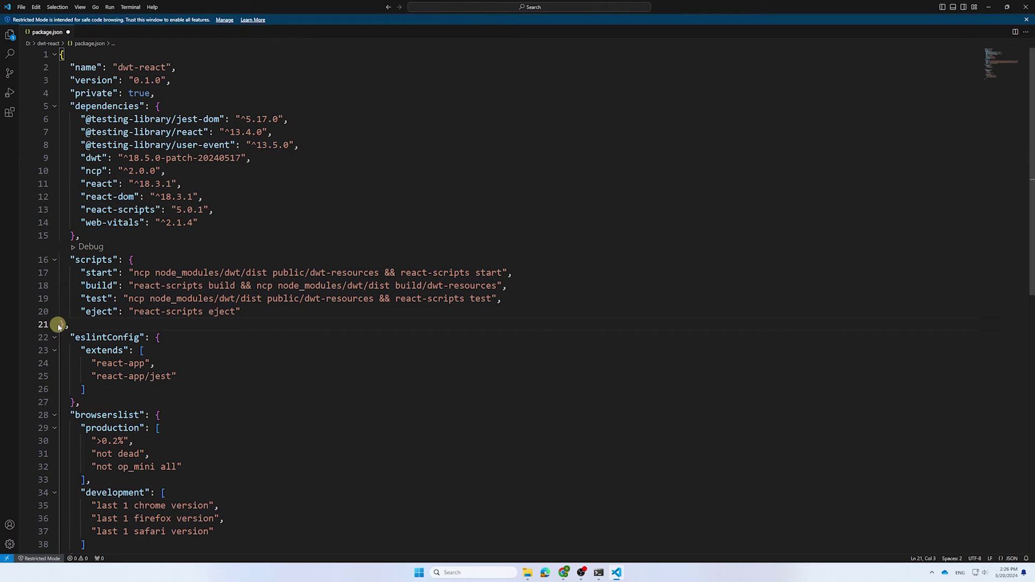
pyautogui.click(61, 324)
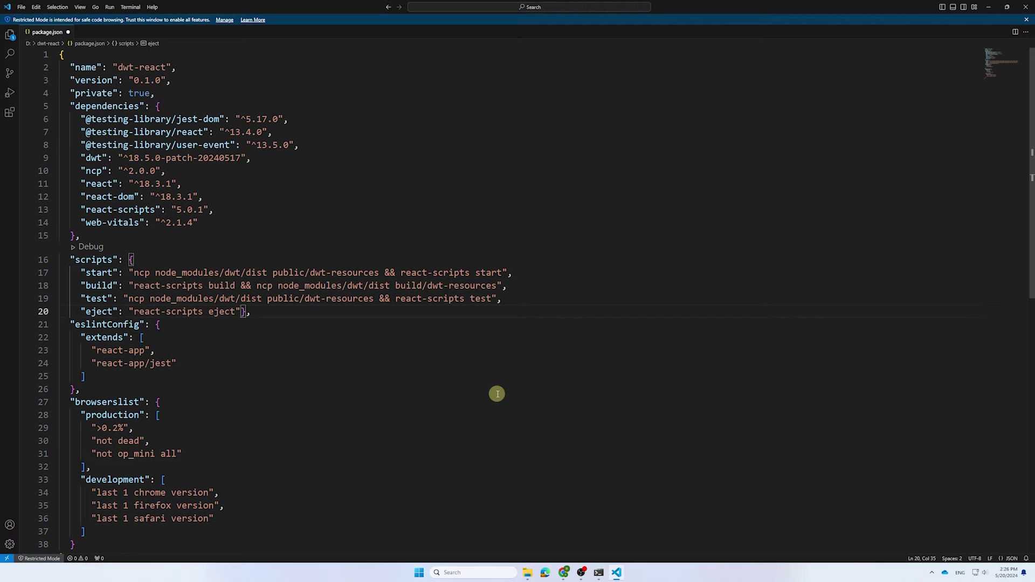
# Save a new empty JavaScript file as src/dwt.js.
pyautogui.hotkey('ctrl', 'n')
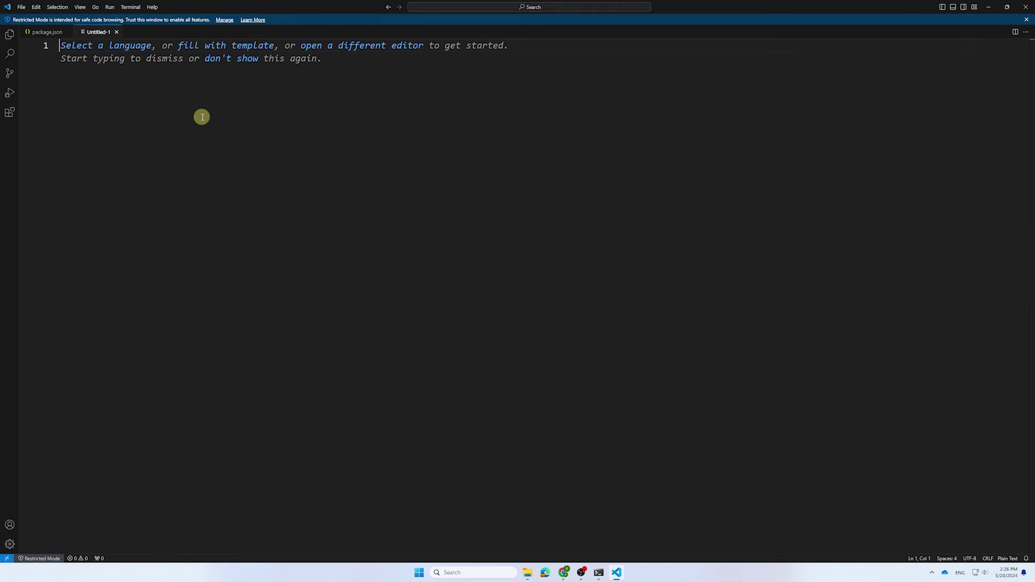
pyautogui.click(146, 45)
pyautogui.write('java')
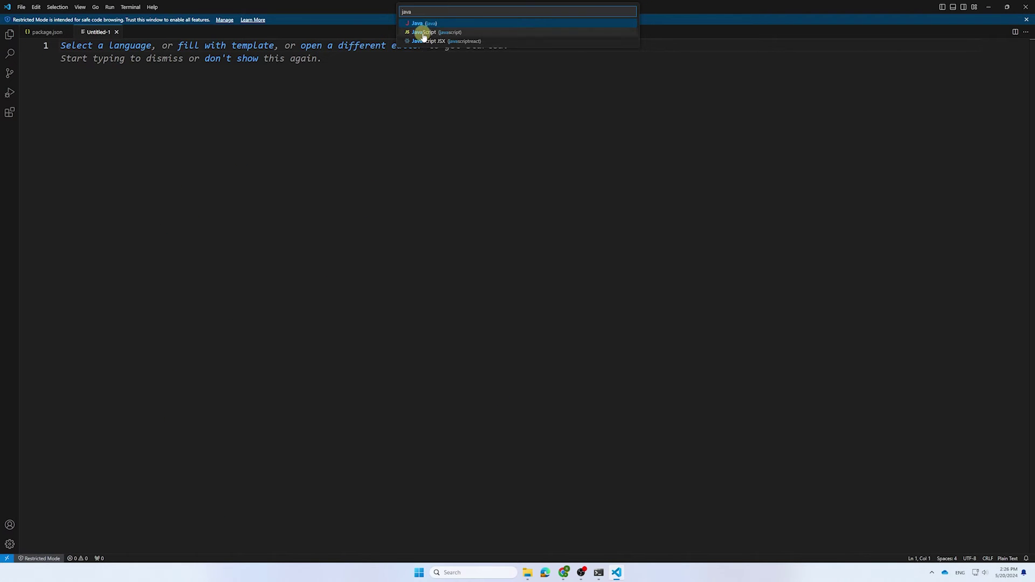
pyautogui.click(428, 32)
pyautogui.hotkey('ctrl', 's')
pyautogui.doubleClick(327, 205)
pyautogui.click(340, 363)
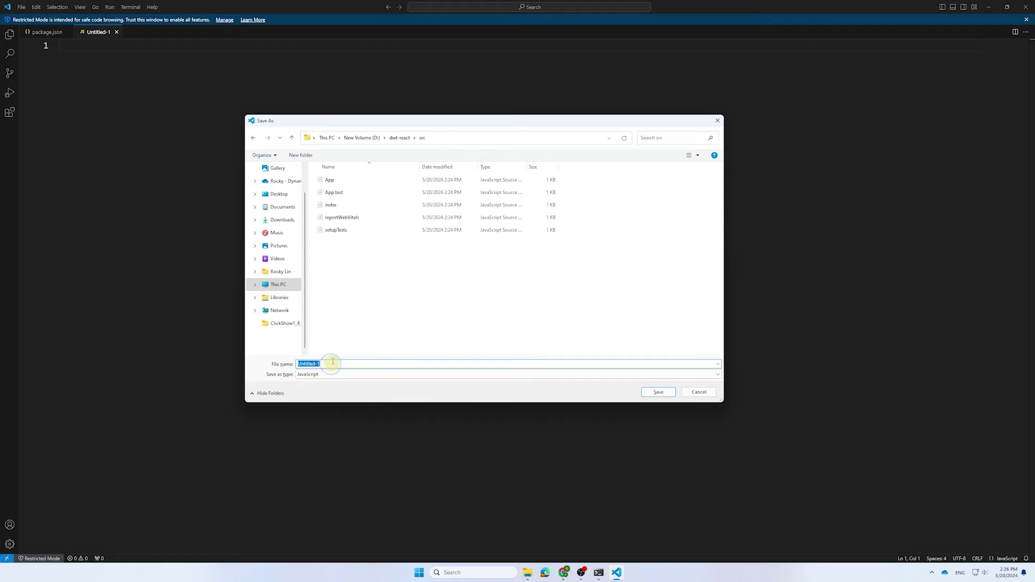
pyautogui.write('dwt')
pyautogui.click(657, 392)
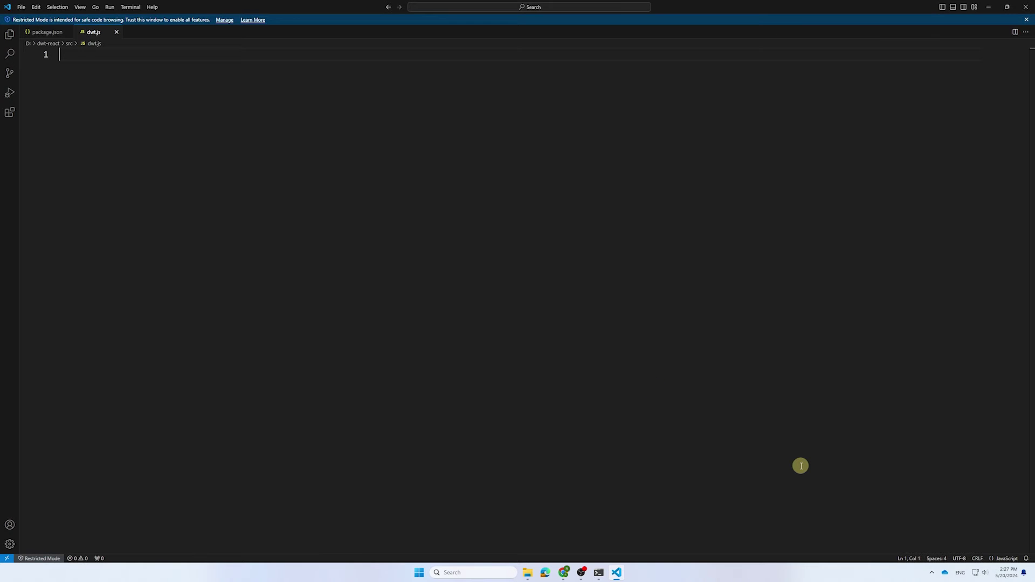
# Save the DWT component in dwt.js, then replace and save App.js to render it.
pyautogui.hotkey('ctrl', 'v')
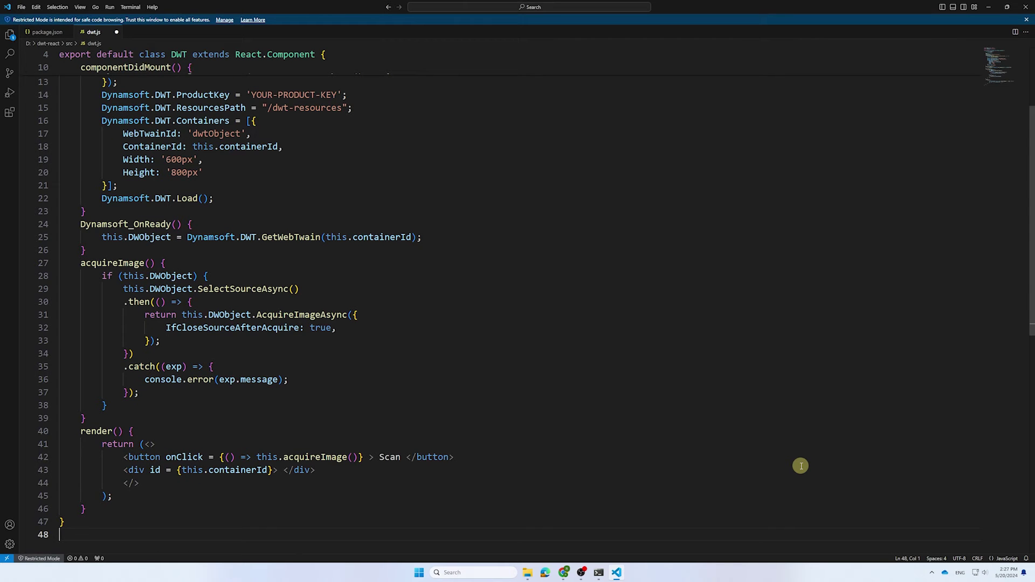
pyautogui.scroll(5, 801, 466)
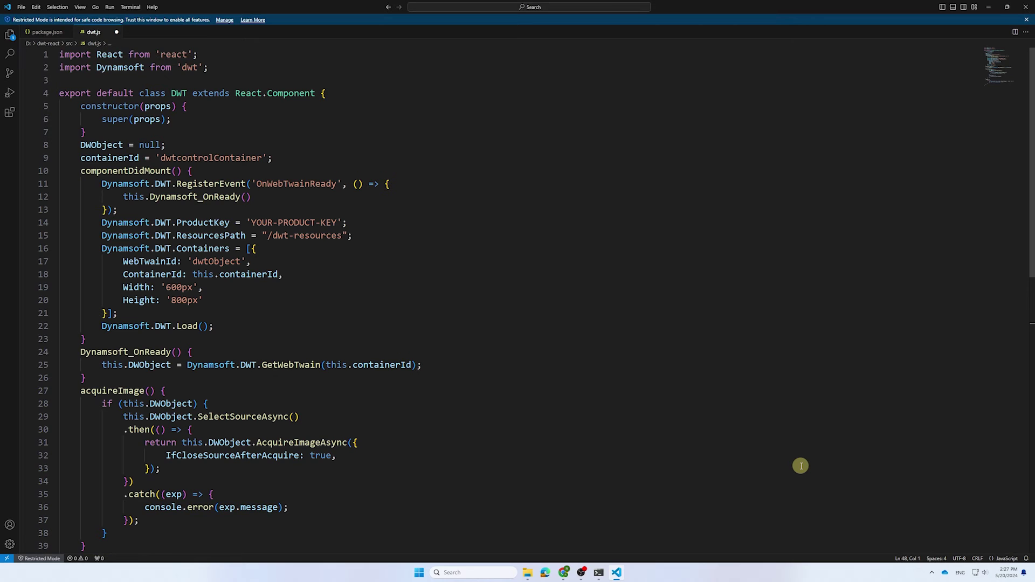
pyautogui.hotkey('ctrl', 's')
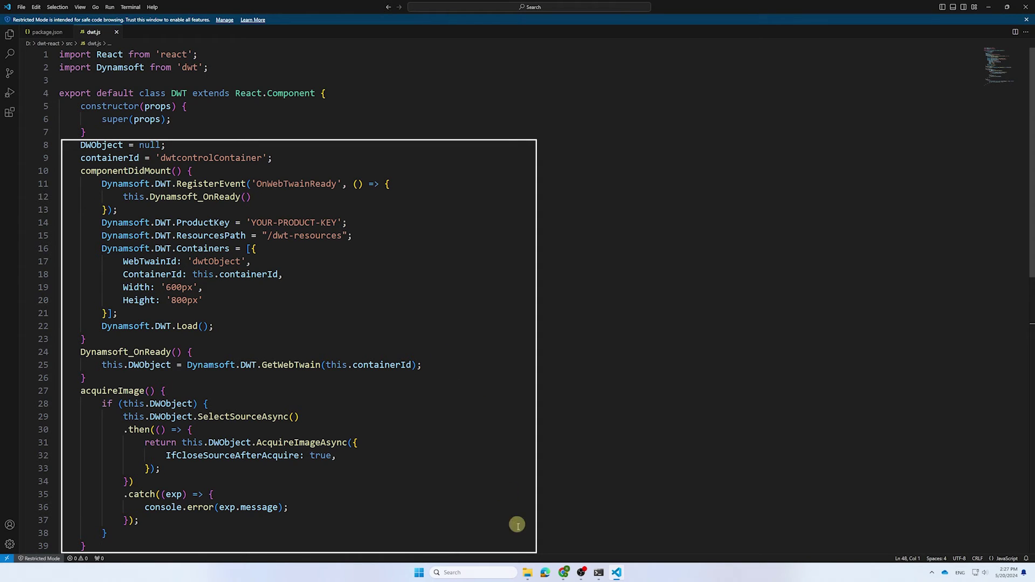
pyautogui.click(528, 574)
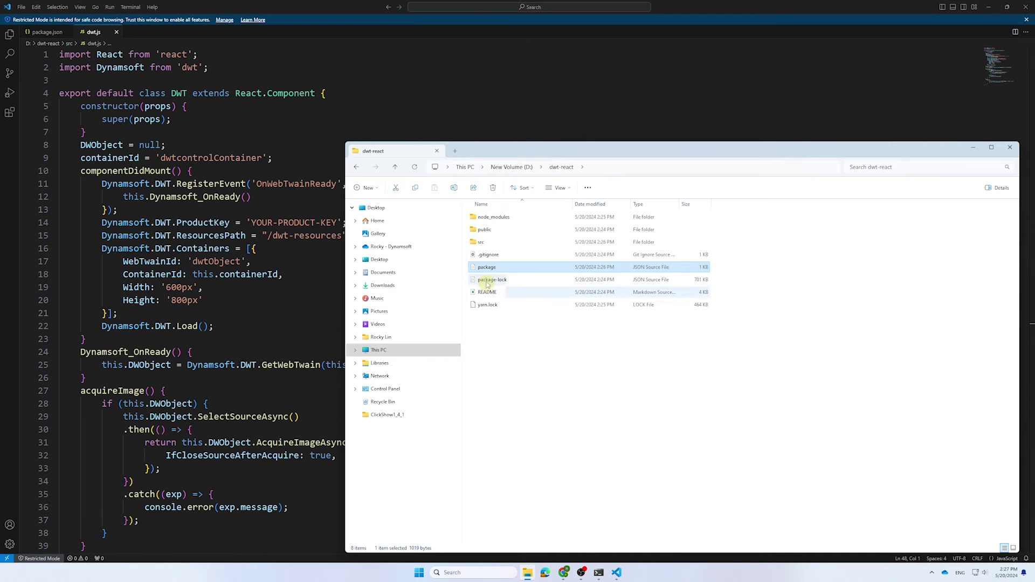
pyautogui.doubleClick(481, 243)
pyautogui.click(482, 230)
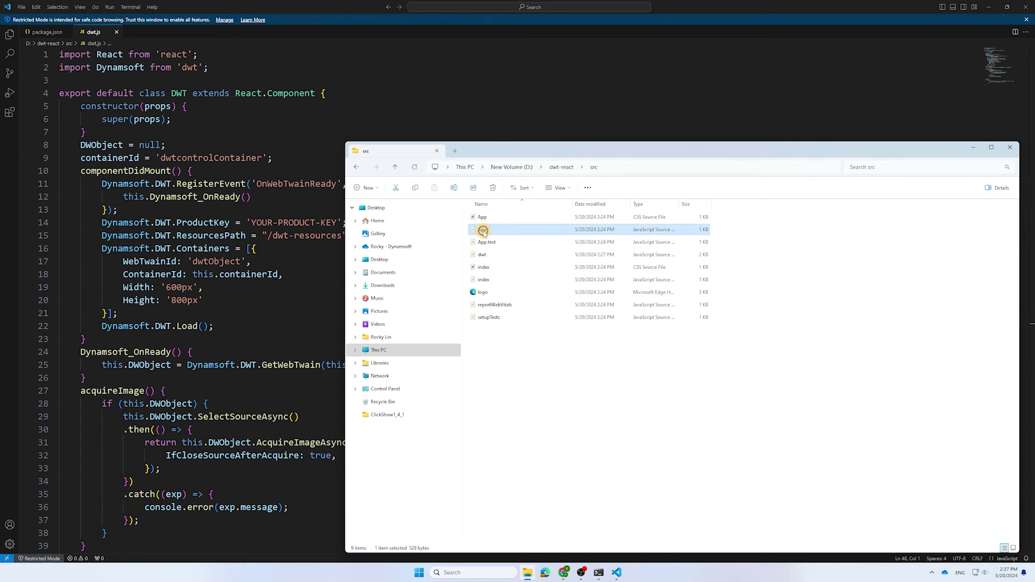
pyautogui.rightClick(483, 230)
pyautogui.click(502, 255)
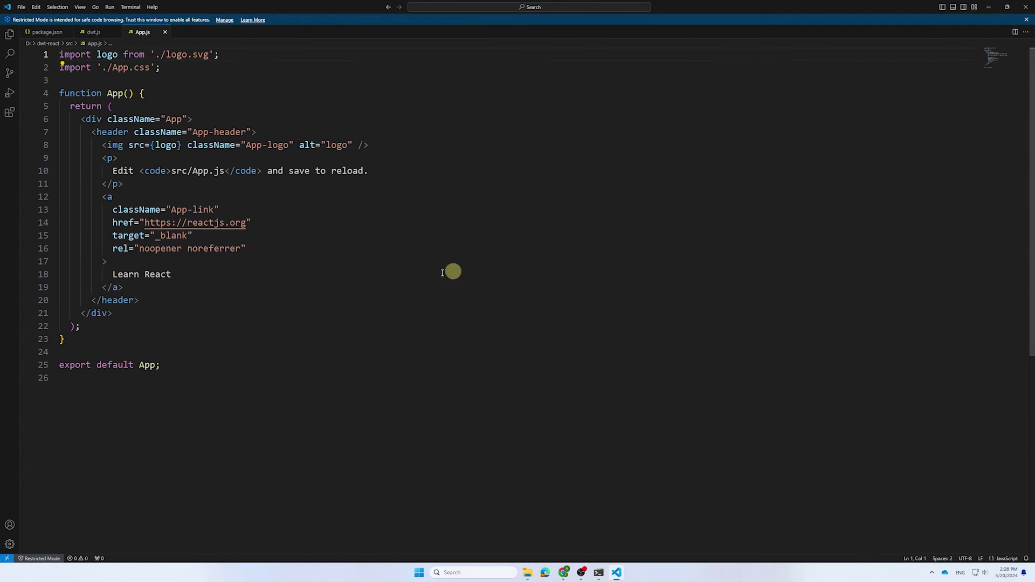
pyautogui.click(195, 370)
pyautogui.hotkey('ctrl', 'a')
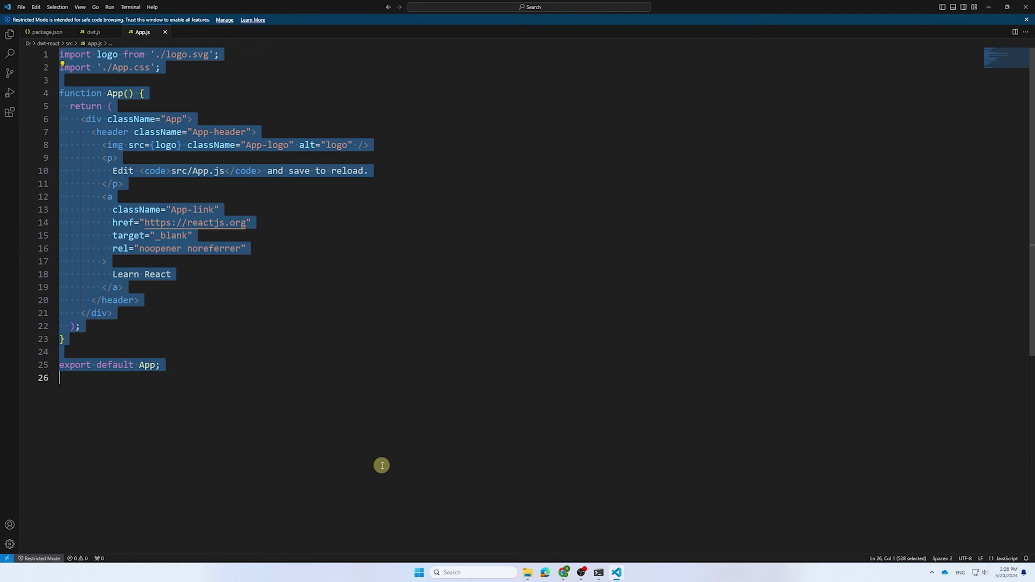
pyautogui.write("import React from 'react'; import './App.css'; import DWT from './dwt';  function App() {     return ( < DWT /> ); }  export default App;")
pyautogui.hotkey('ctrl', 's')
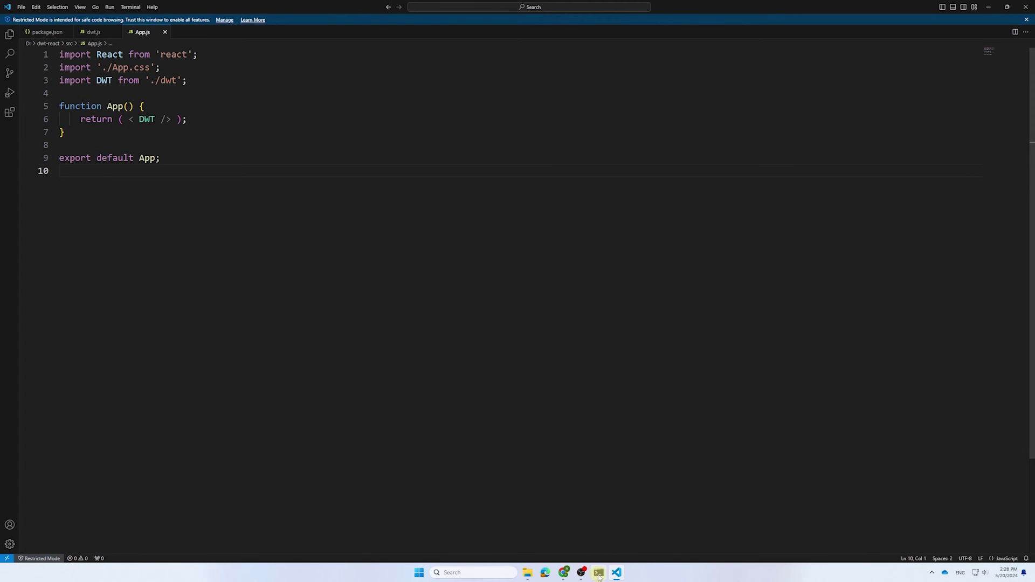
# Start the app with yarn start and click Scan on the app page.
pyautogui.hotkey('alt', 'Tab')
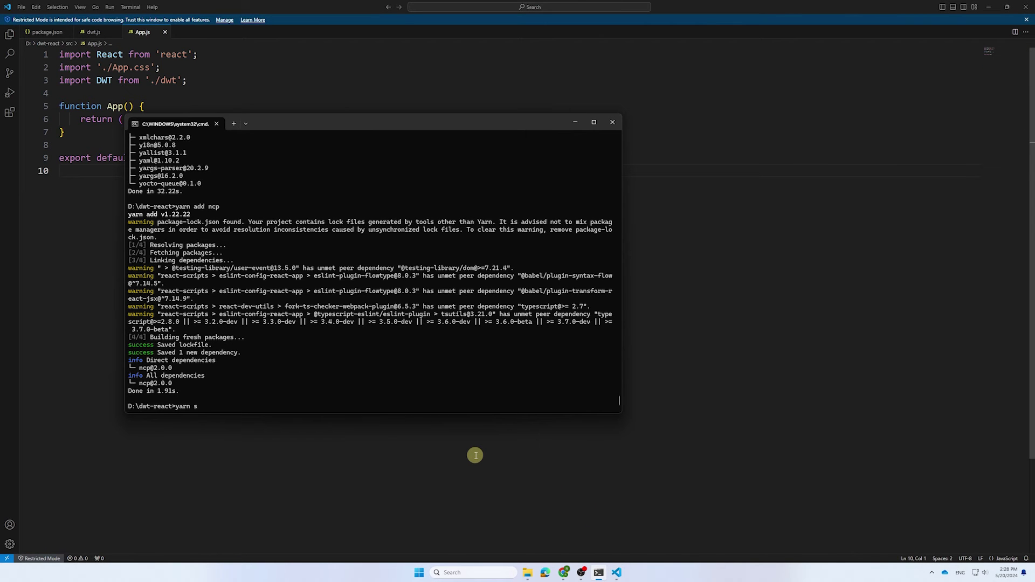
pyautogui.write('tar')
pyautogui.press('Return')
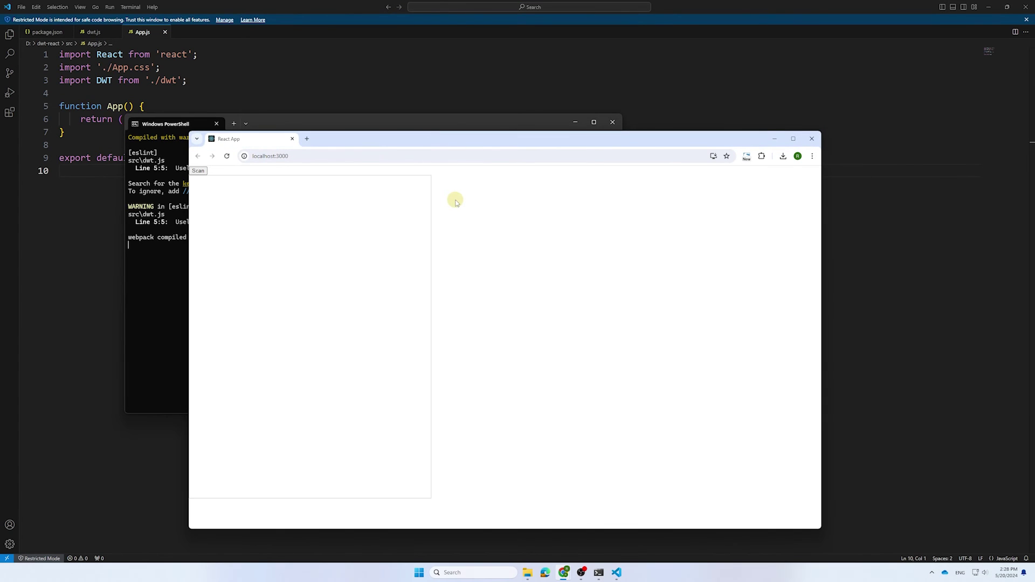
pyautogui.moveTo(422, 144); pyautogui.dragTo(505, 114)
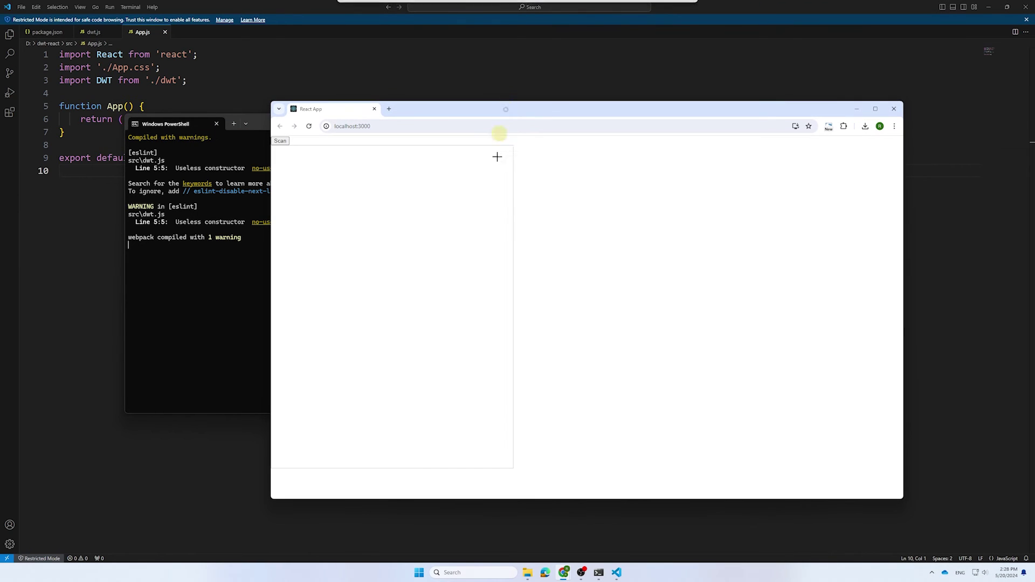
pyautogui.click(281, 142)
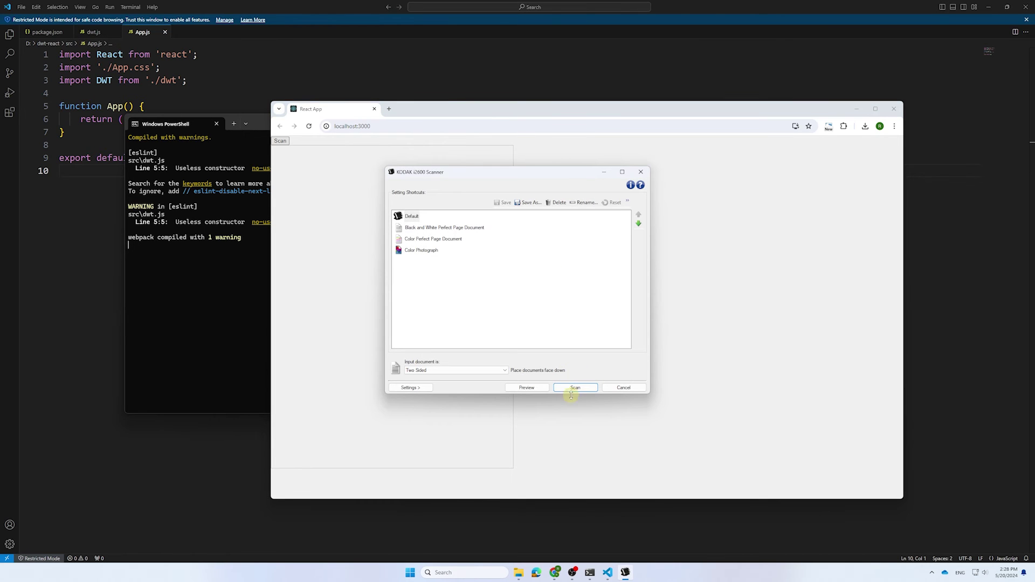
# Set 'Input document is' to One Sided - Front, accept the warning, and scan.
pyautogui.click(505, 371)
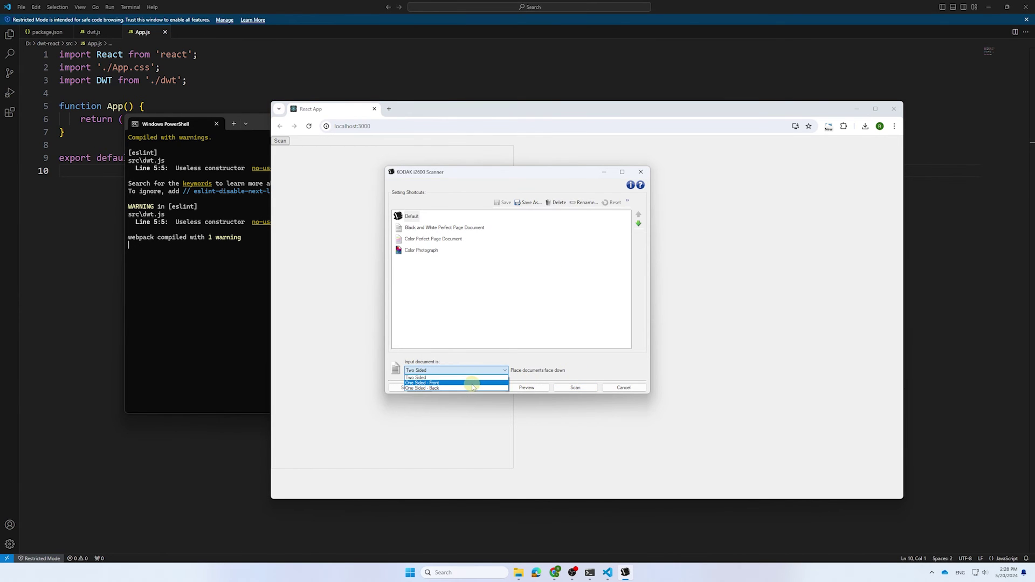
pyautogui.click(472, 385)
pyautogui.click(575, 387)
pyautogui.click(515, 310)
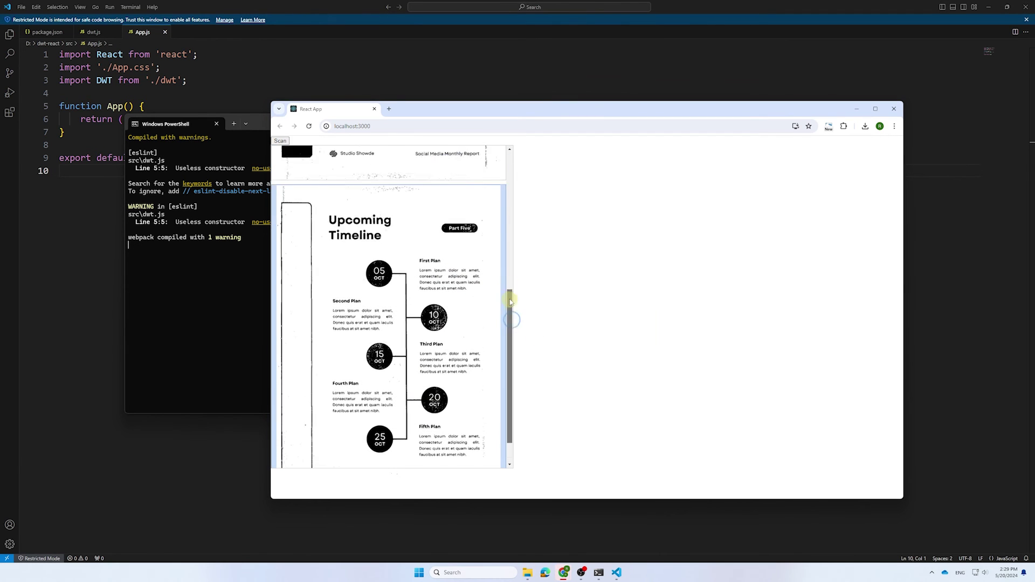
pyautogui.moveTo(508, 308); pyautogui.dragTo(504, 153)
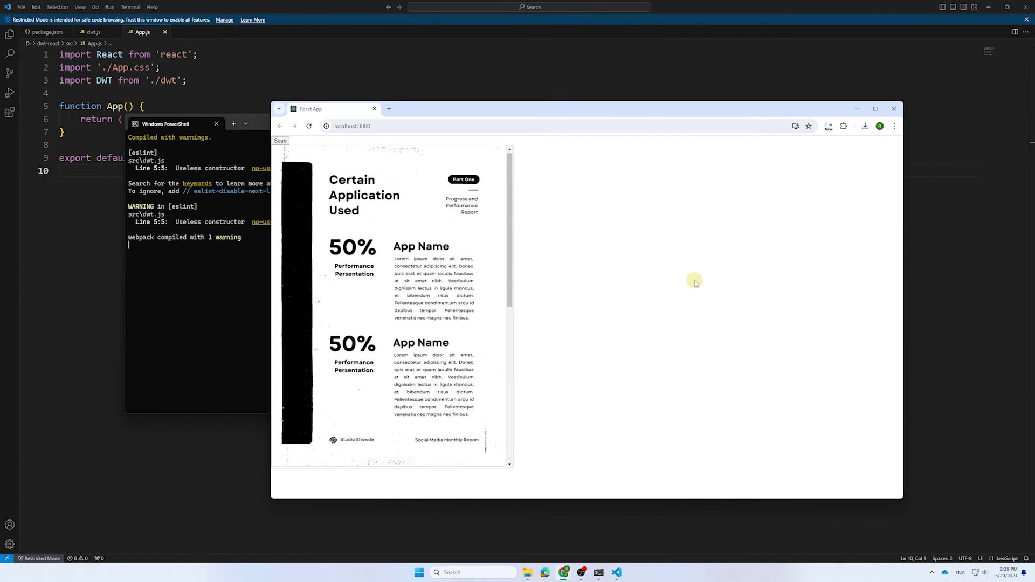